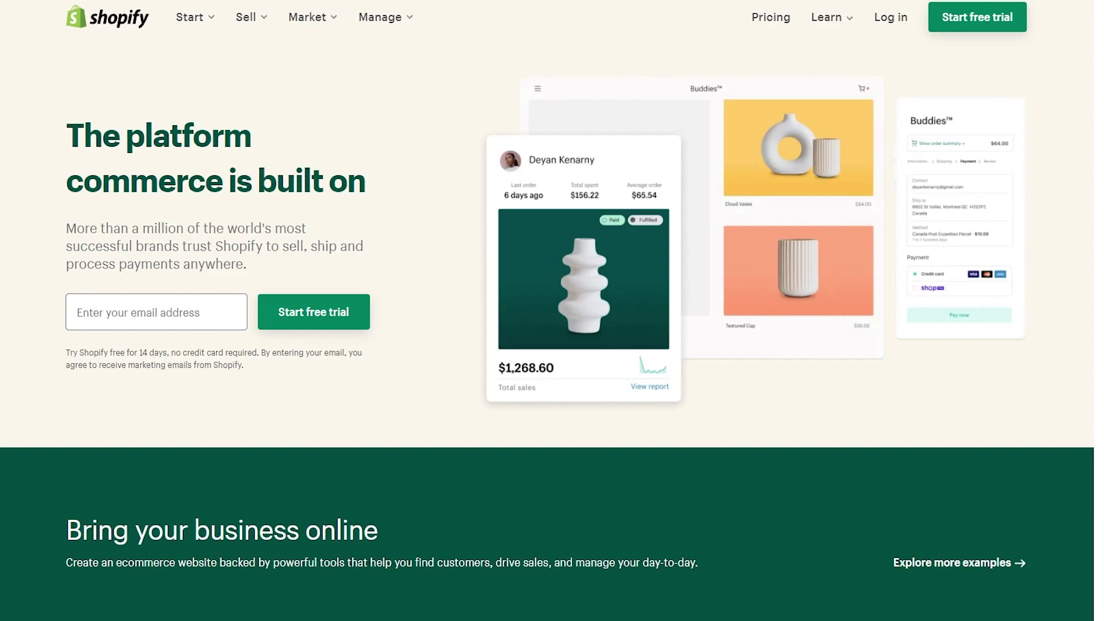
Step: Browse the Shopify homepage, go to Pricing, and start the free trial signup
scroll(389, 306, down, 10)
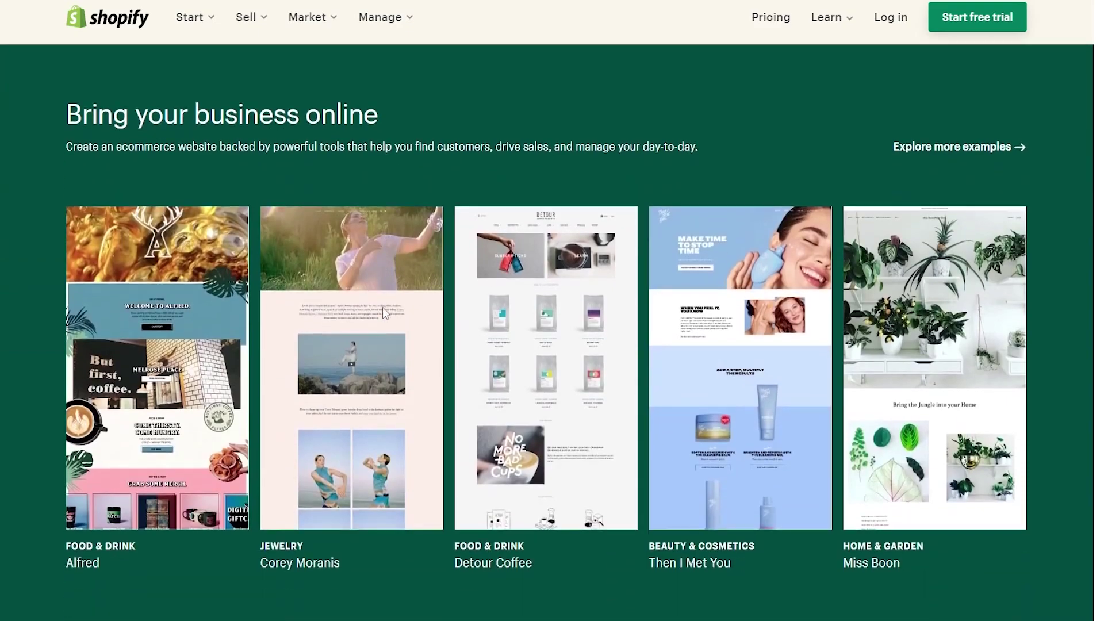
scroll(465, 303, down, 5)
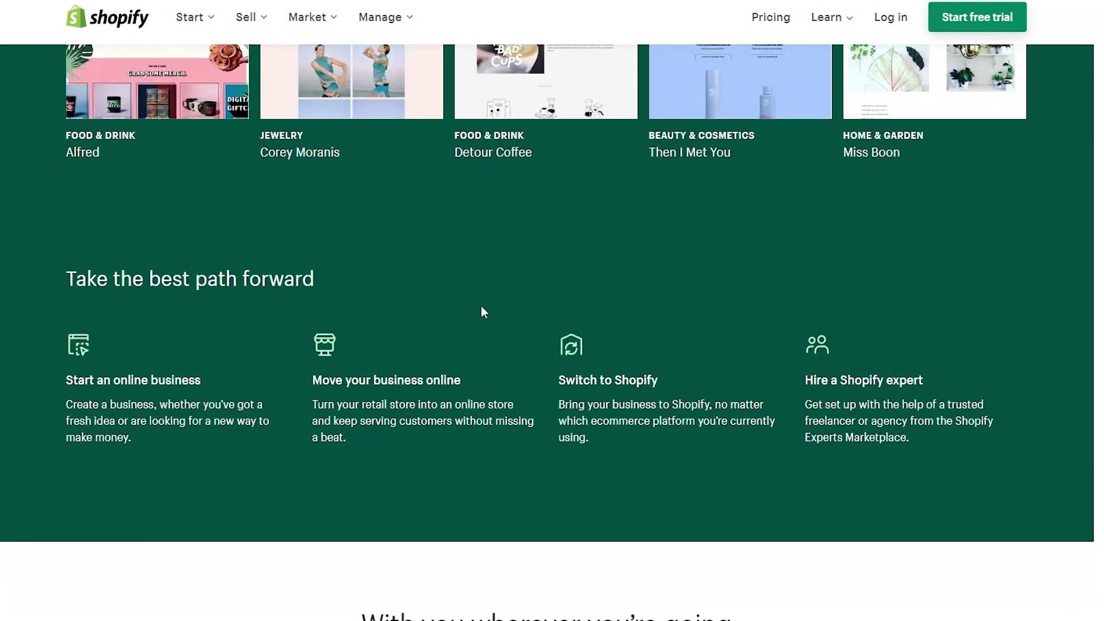
scroll(481, 305, up, 8)
scroll(481, 305, up, 6)
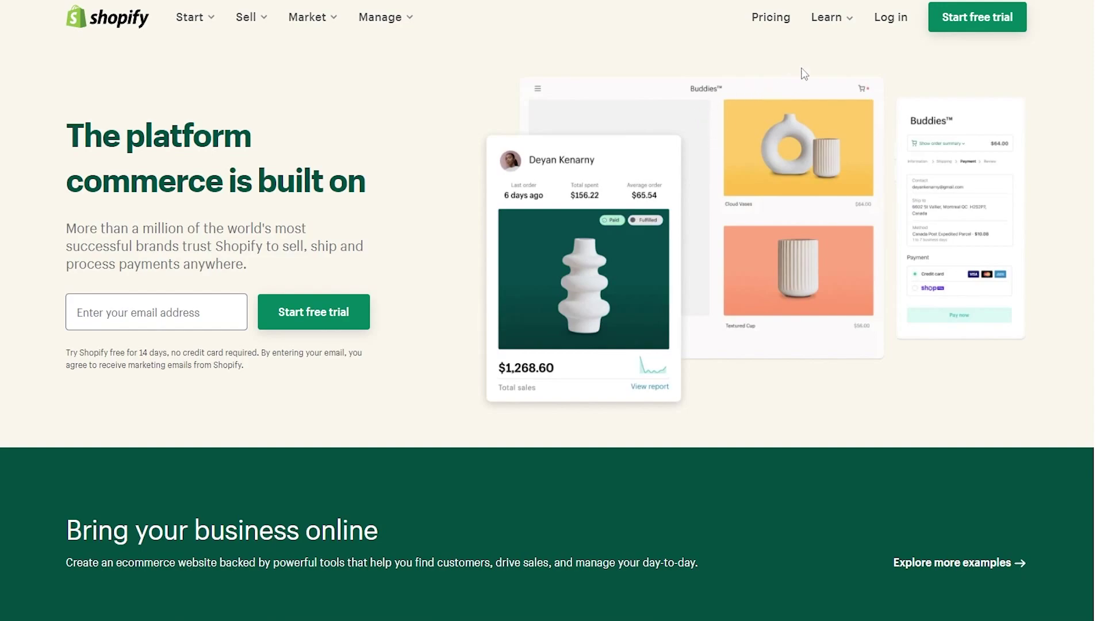
click(782, 22)
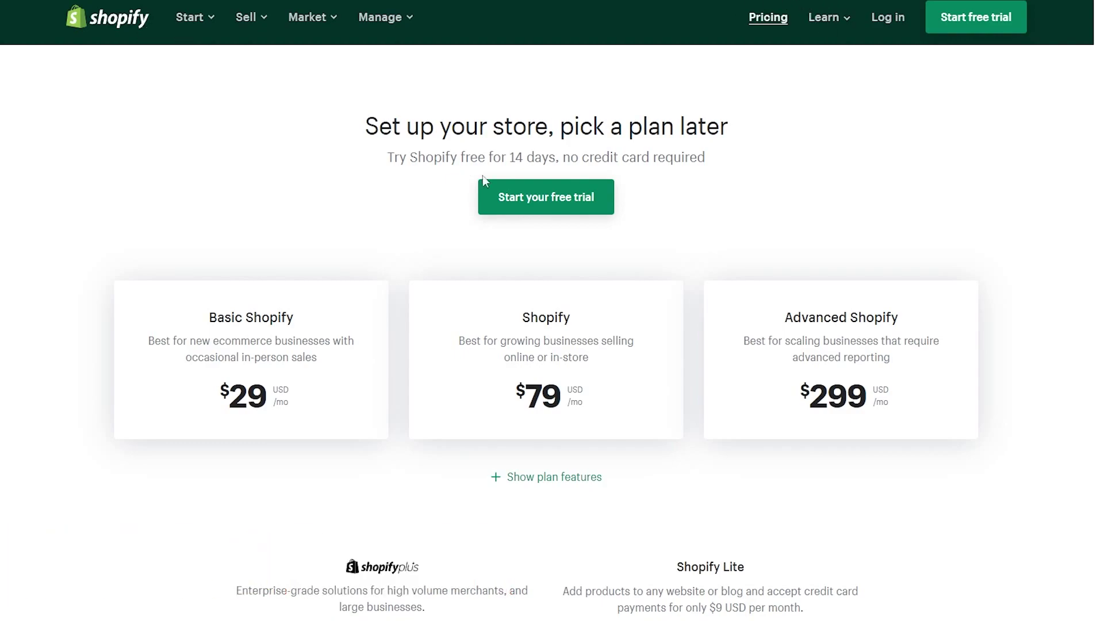
click(550, 205)
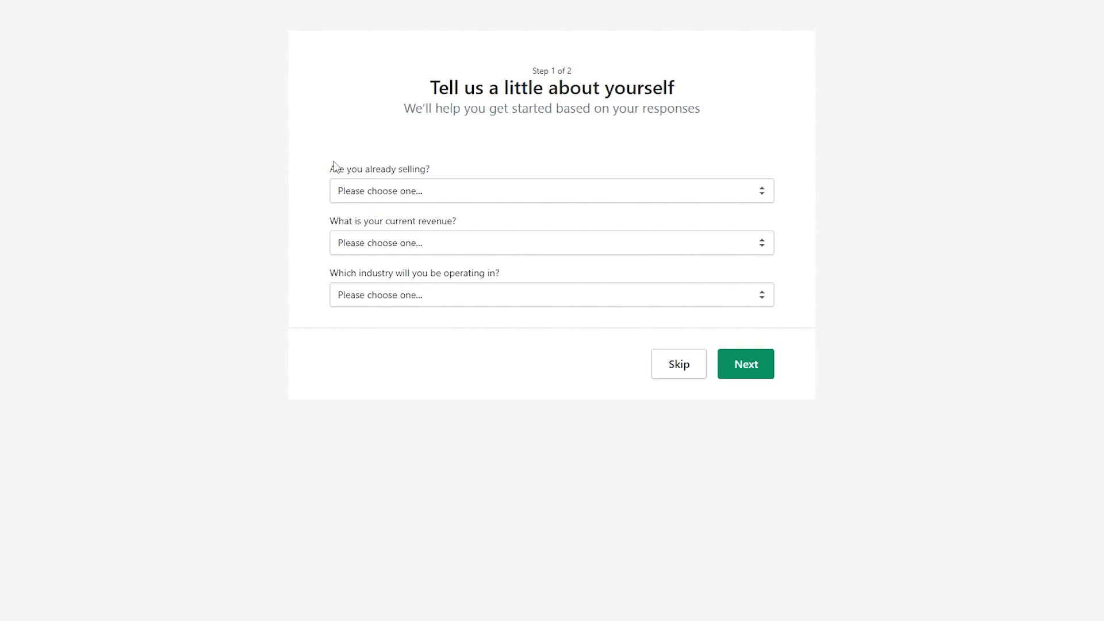
Step: Answer 'I'm just playing around', revenue up to Rs5,000 PKR, and industry Toys, then continue
click(395, 197)
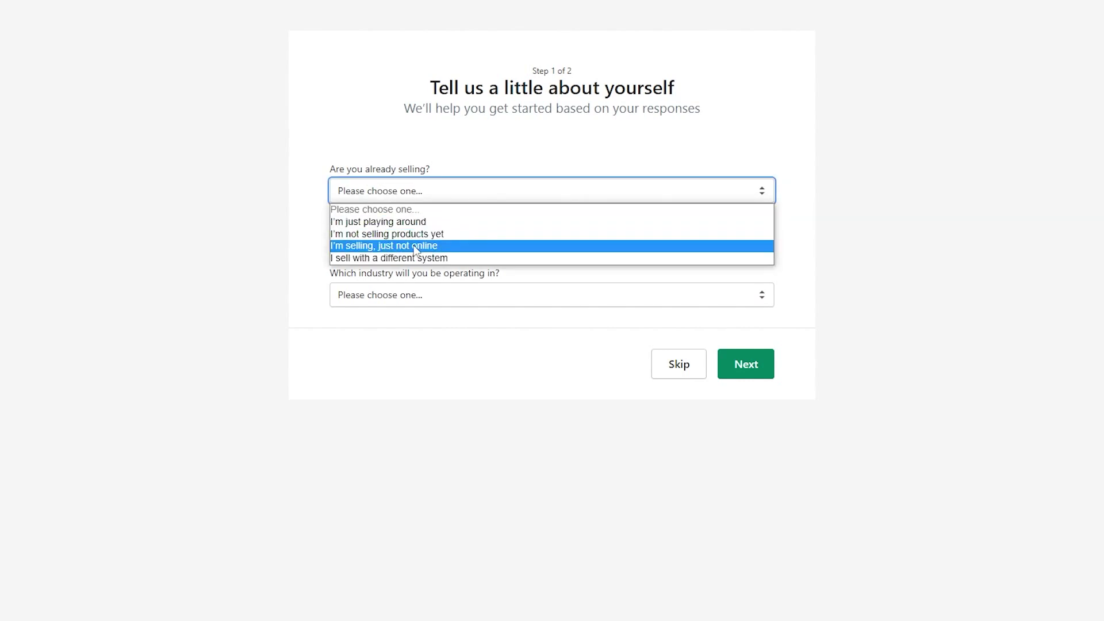
click(415, 250)
click(408, 193)
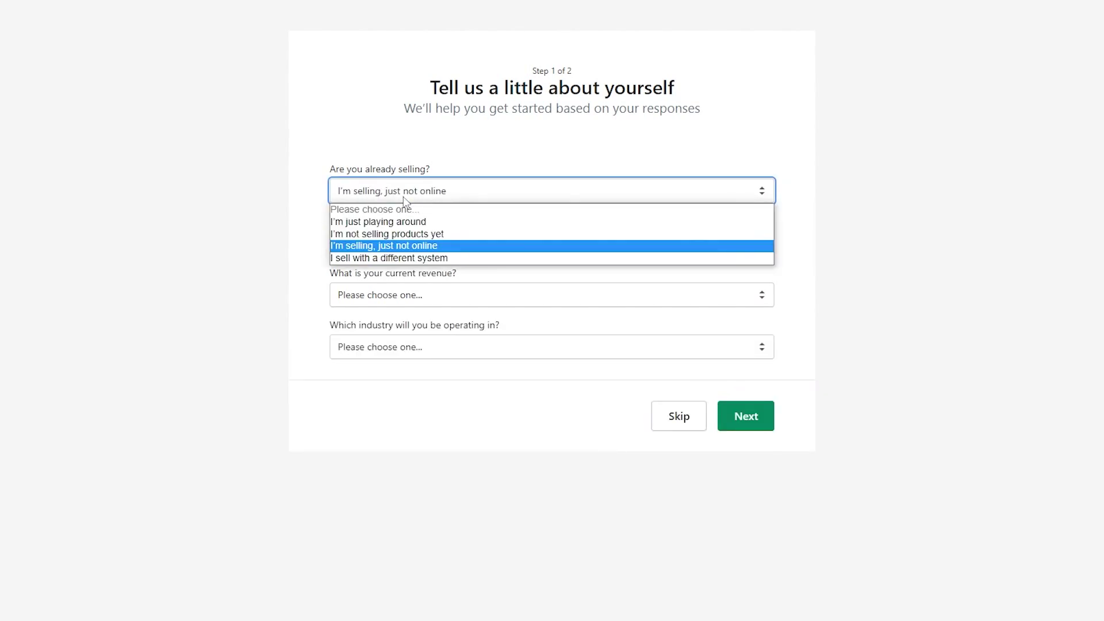
click(409, 224)
click(412, 242)
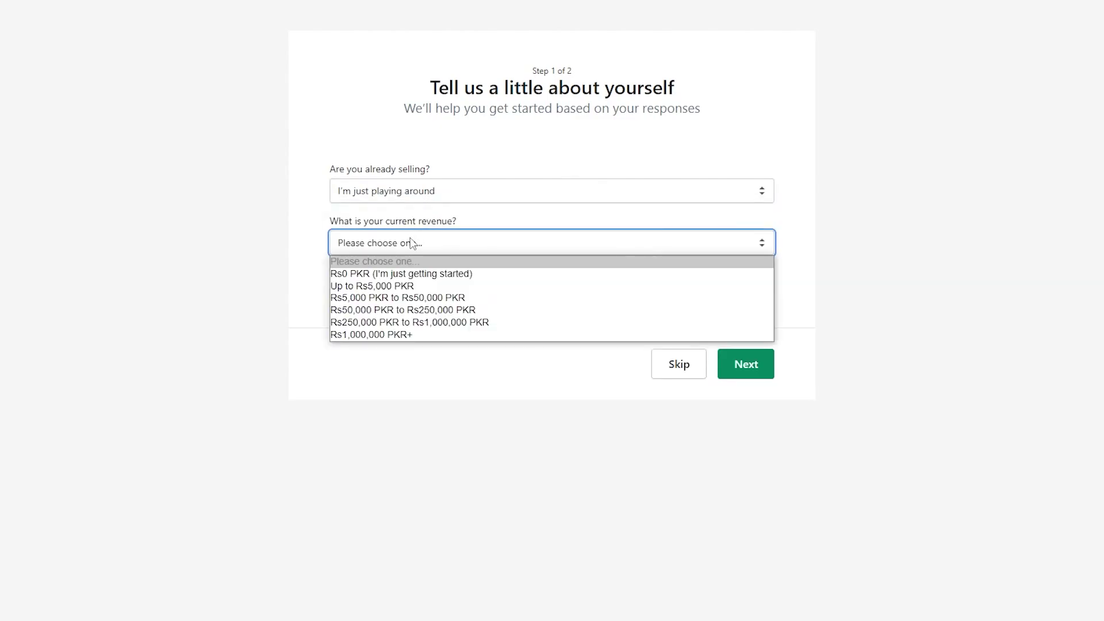
click(483, 286)
click(485, 299)
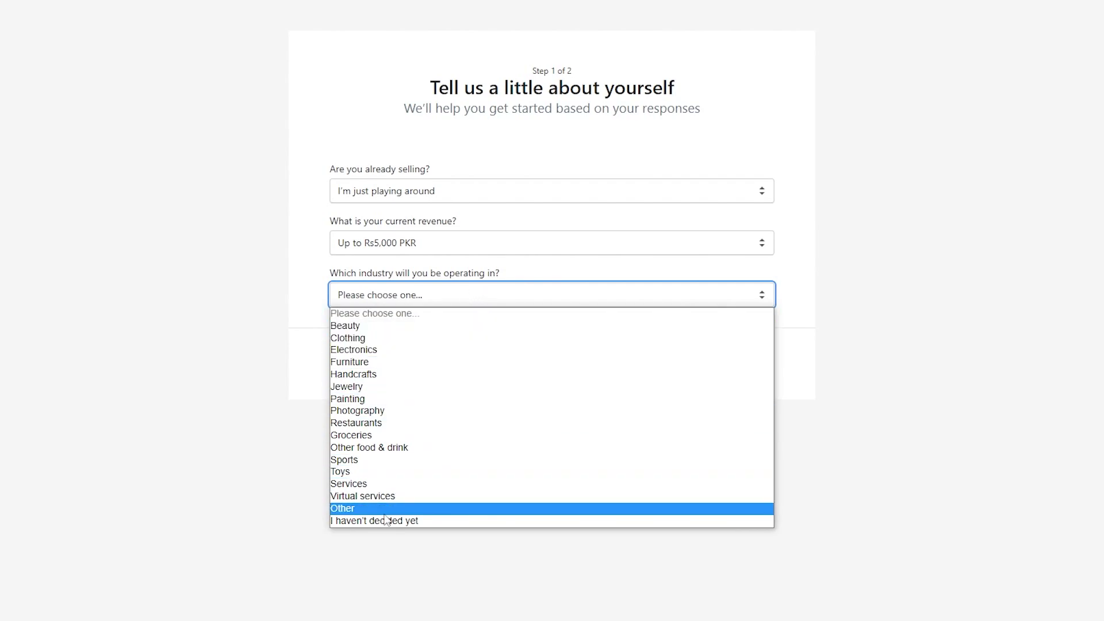
click(391, 471)
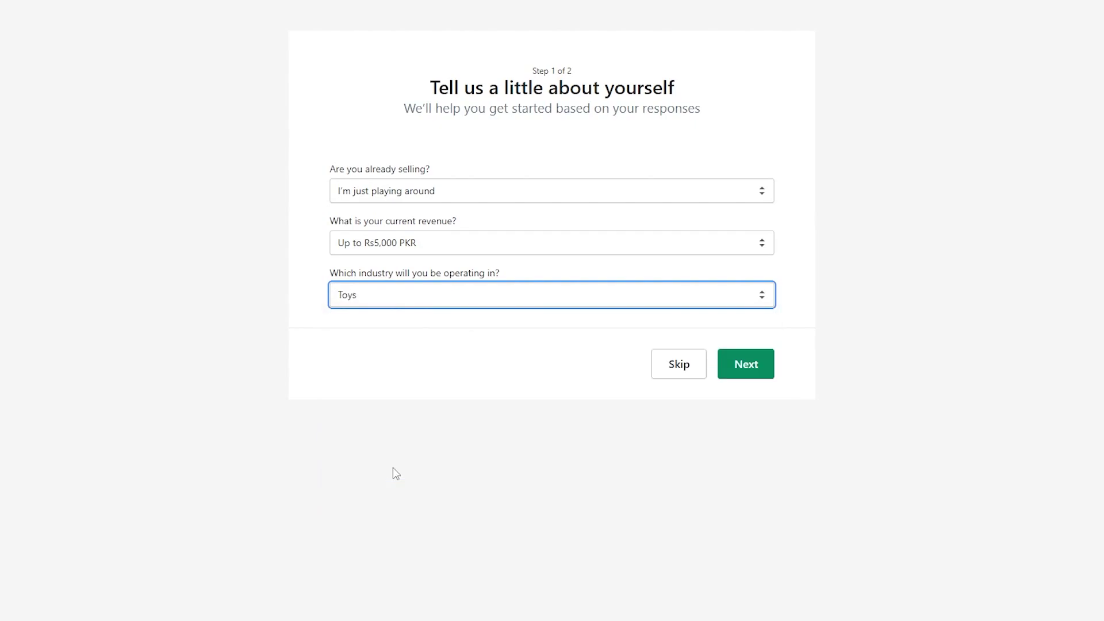
click(750, 364)
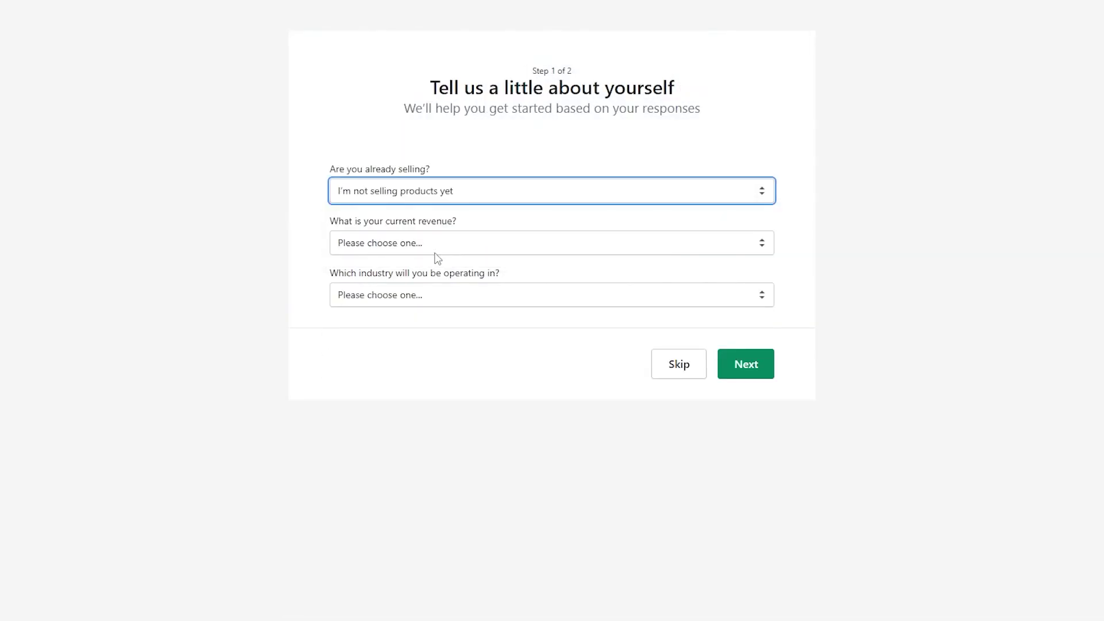
Step: Set revenue to Up to Rs5,000 PKR and industry to Furniture, then submit the answers
click(434, 244)
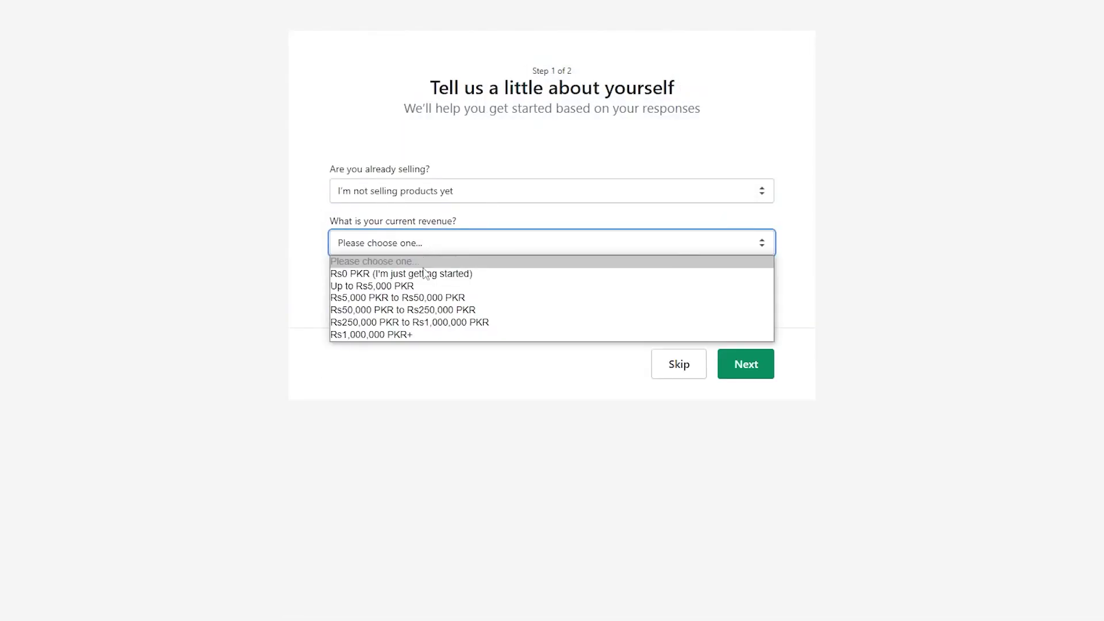
click(424, 286)
click(424, 302)
click(434, 362)
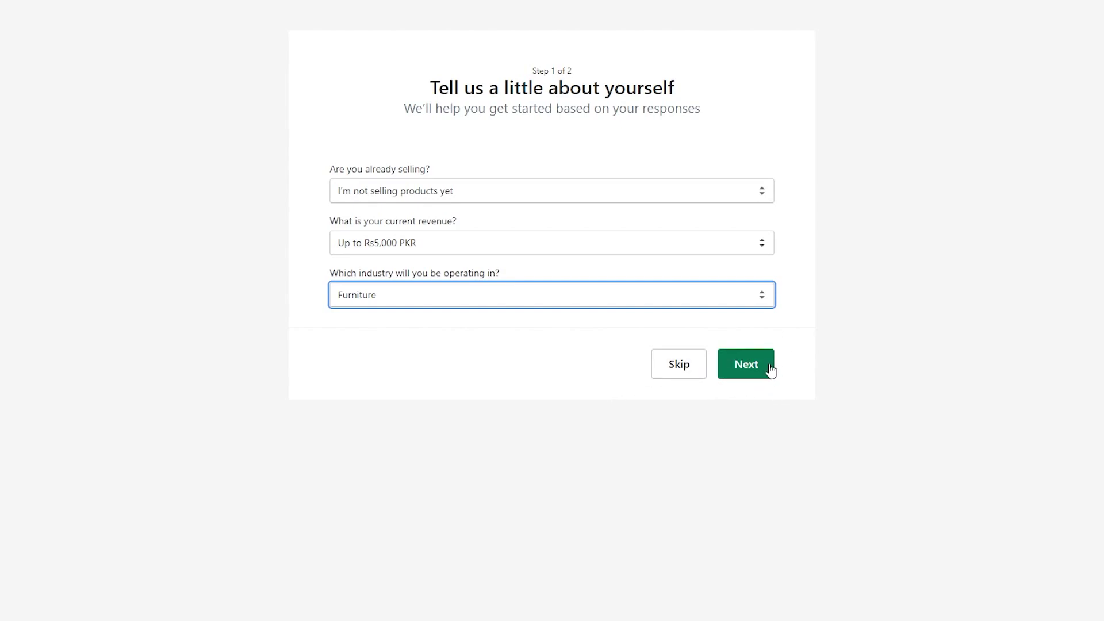
click(636, 315)
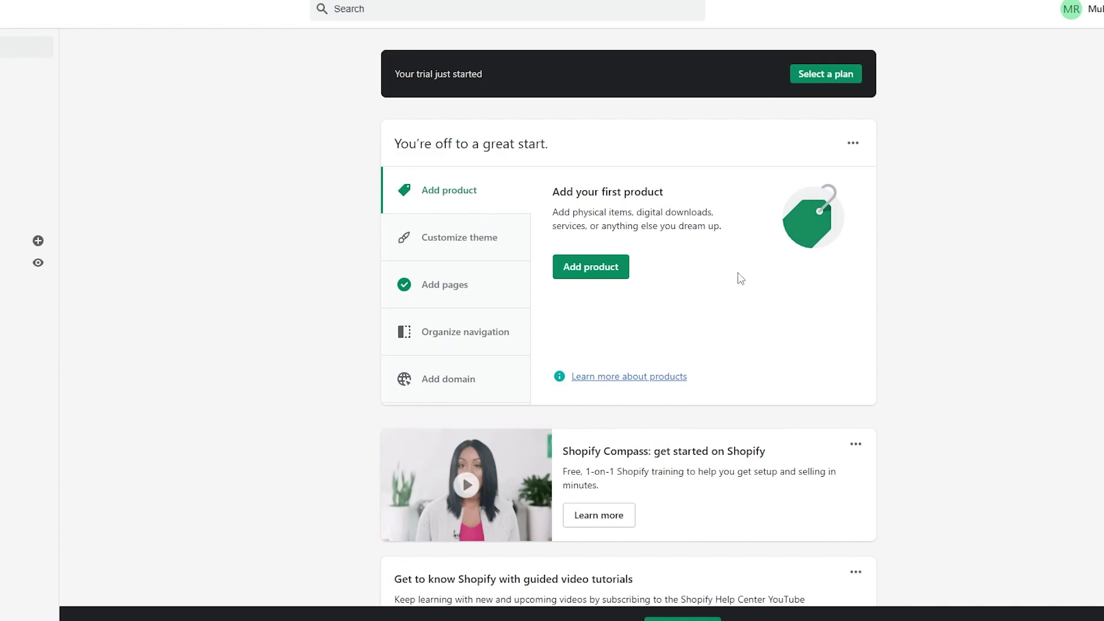
Step: Scroll through the new store's Home page, then start adding the first product from the setup guide
scroll(659, 225, down, 5)
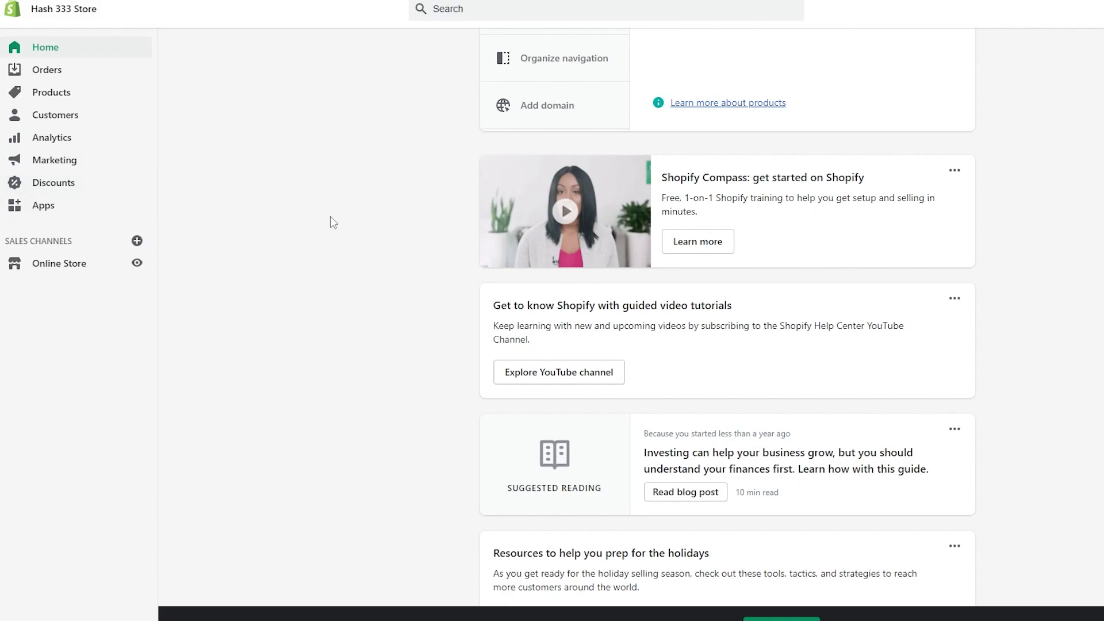
scroll(330, 217, up, 5)
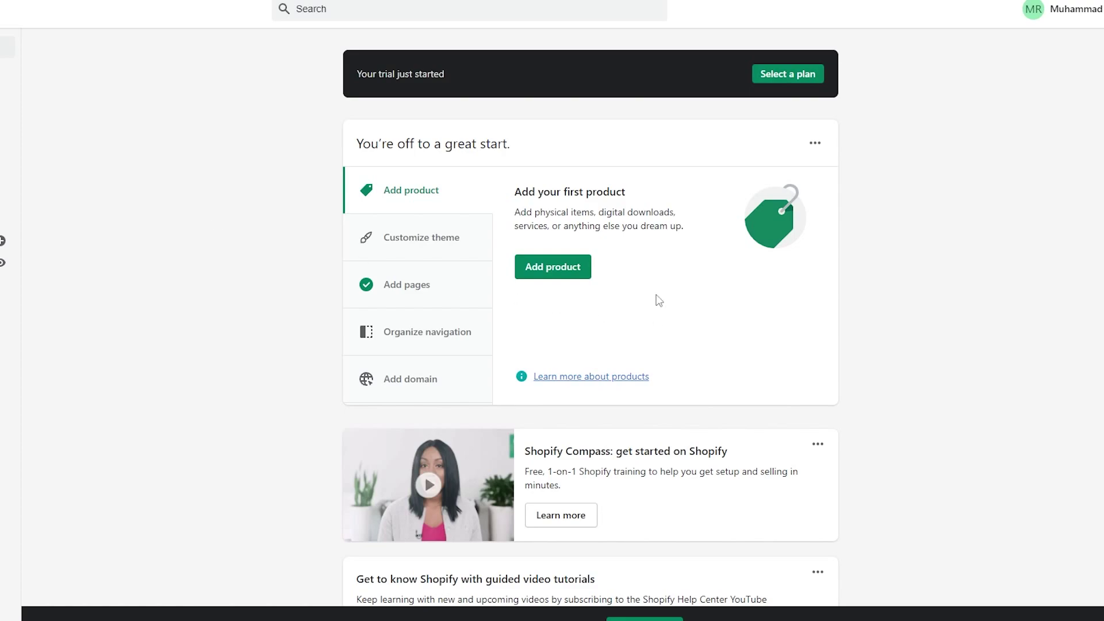
click(563, 282)
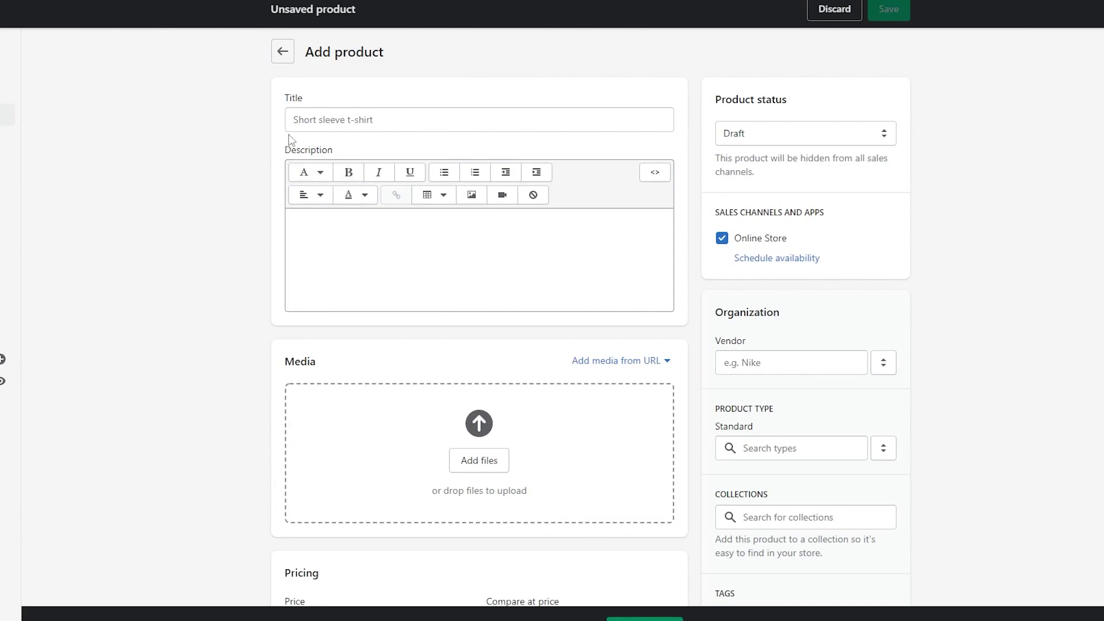
scroll(328, 246, down, 5)
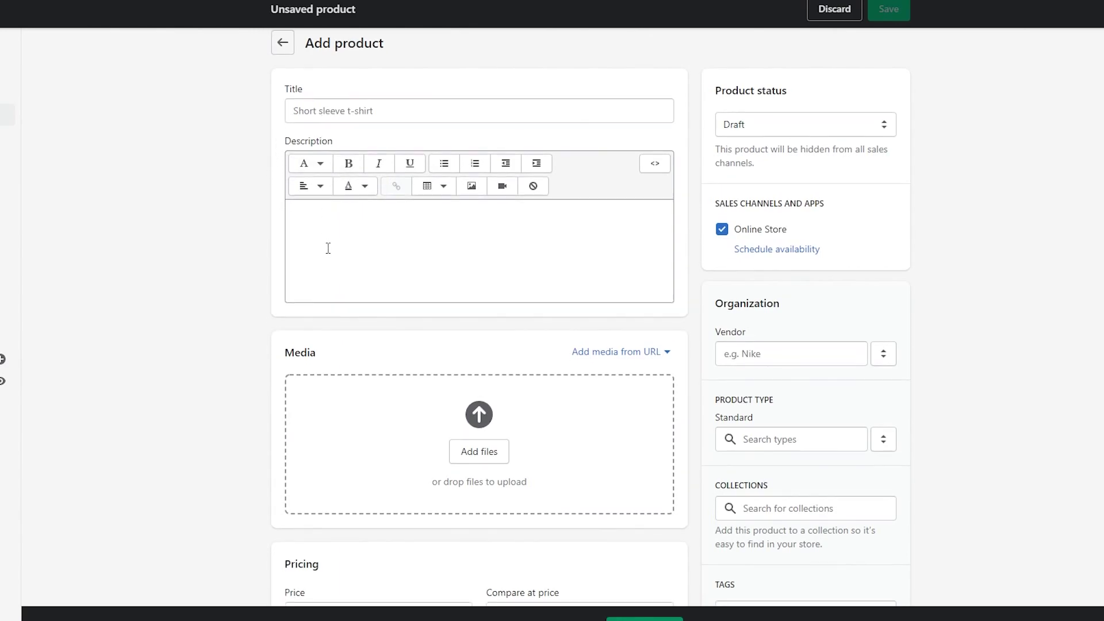
scroll(385, 184, down, 3)
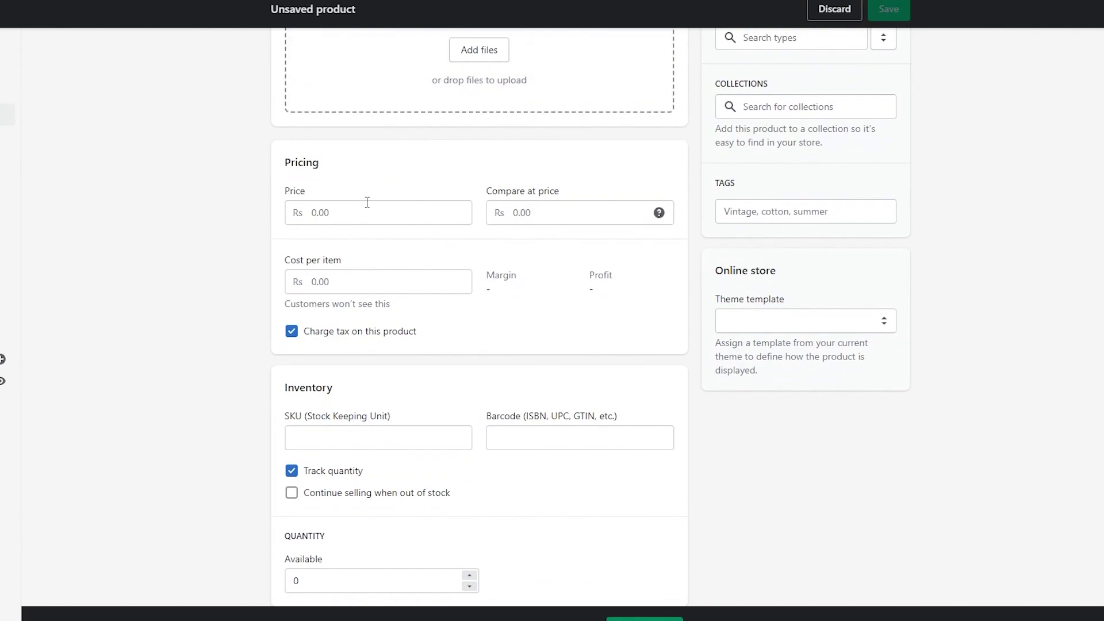
scroll(369, 207, down, 2)
scroll(388, 321, down, 6)
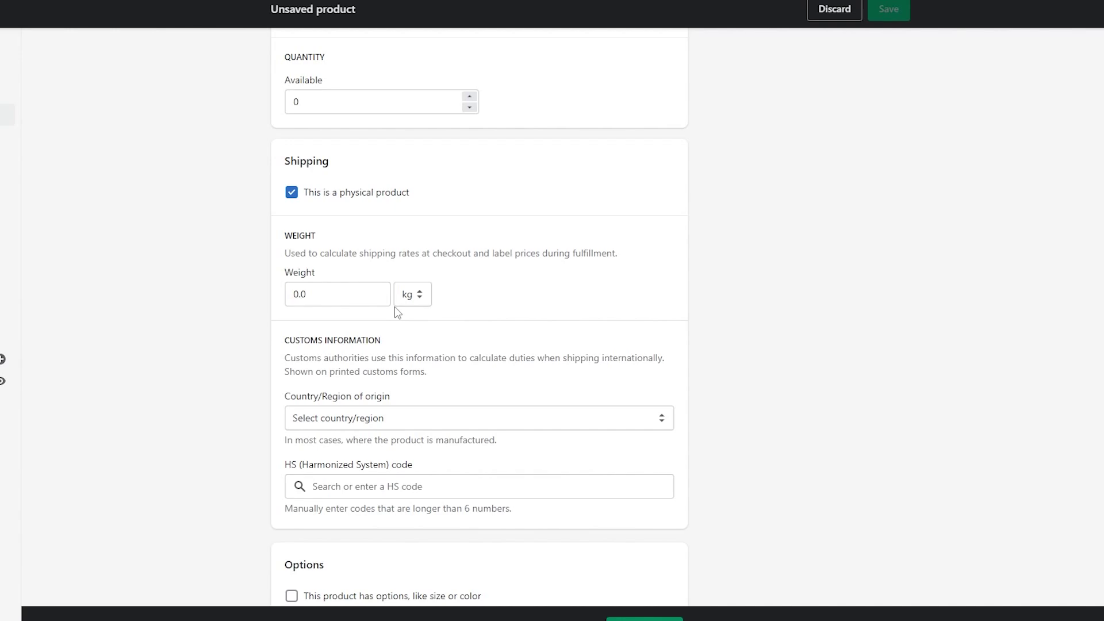
scroll(397, 310, down, 3)
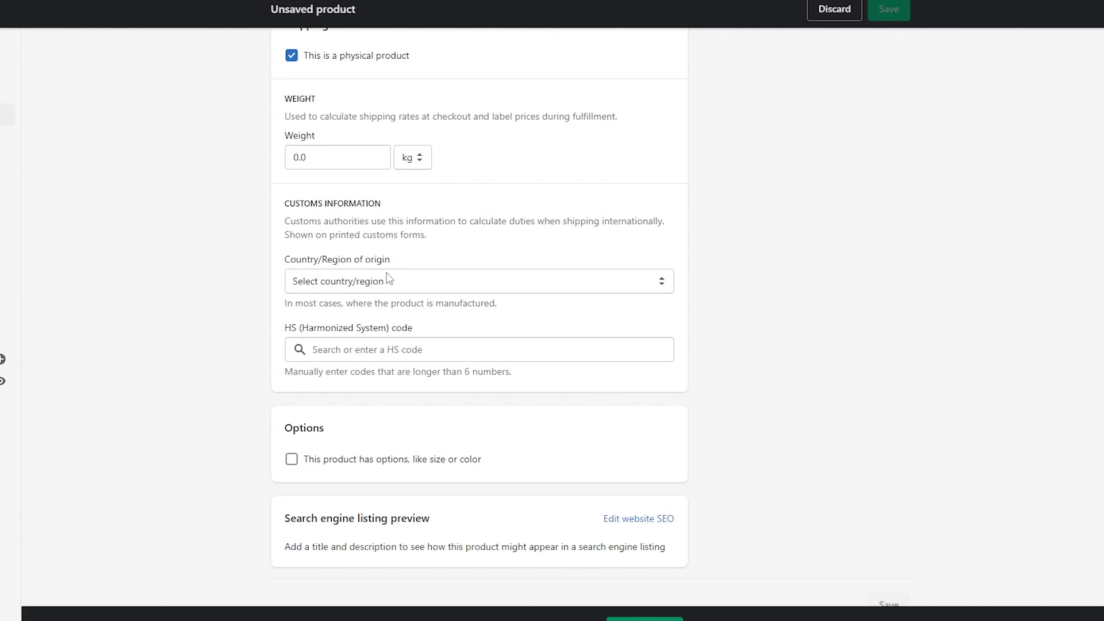
scroll(388, 279, down, 1)
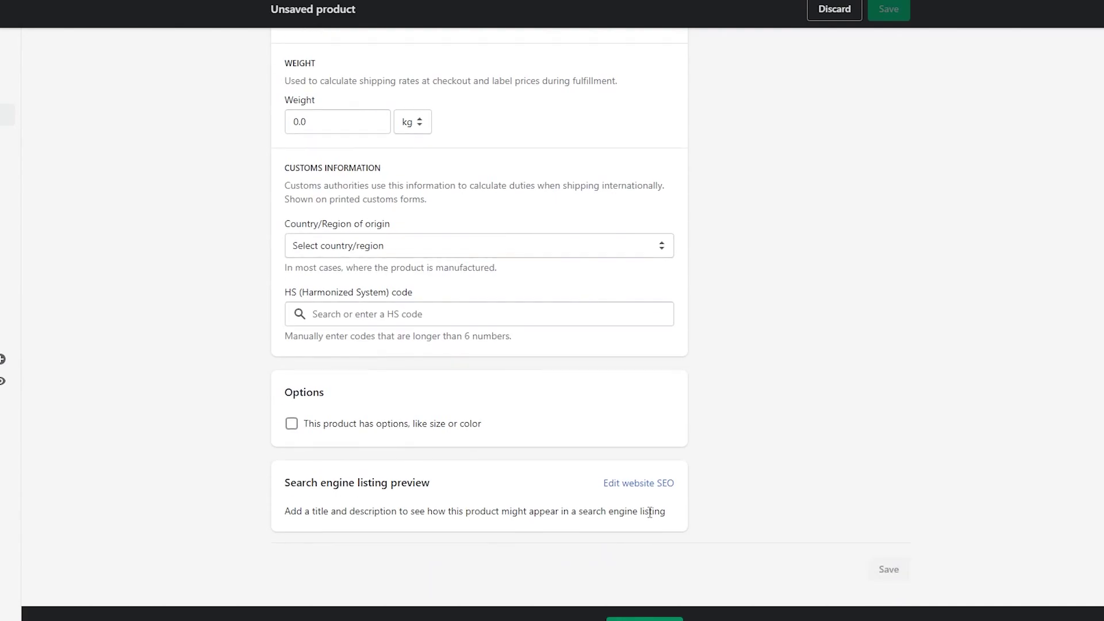
scroll(650, 512, up, 20)
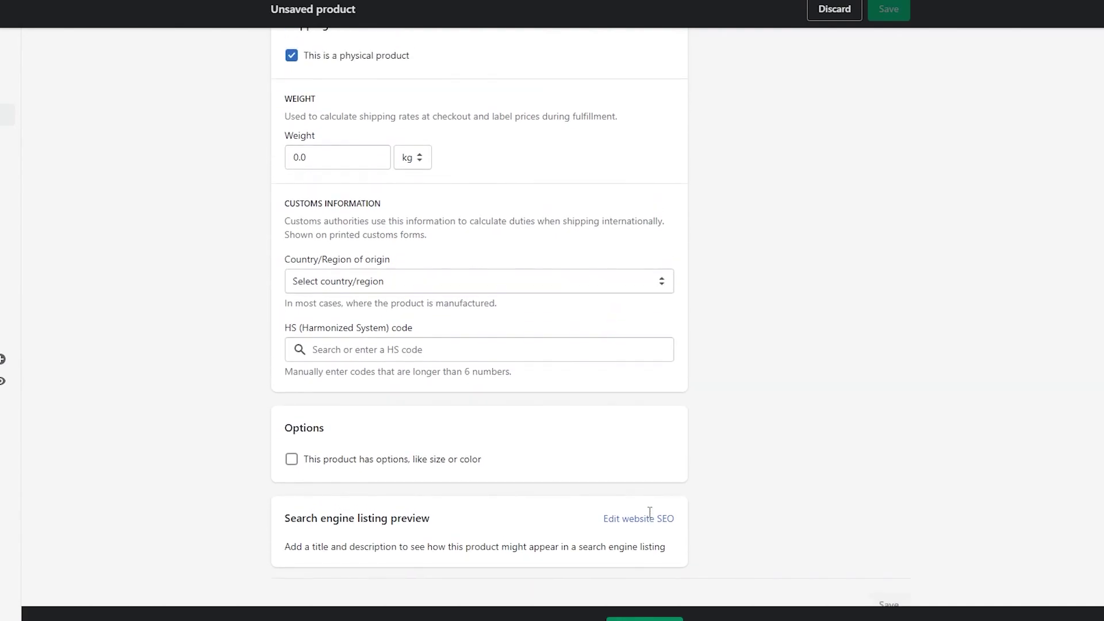
scroll(650, 512, up, 2)
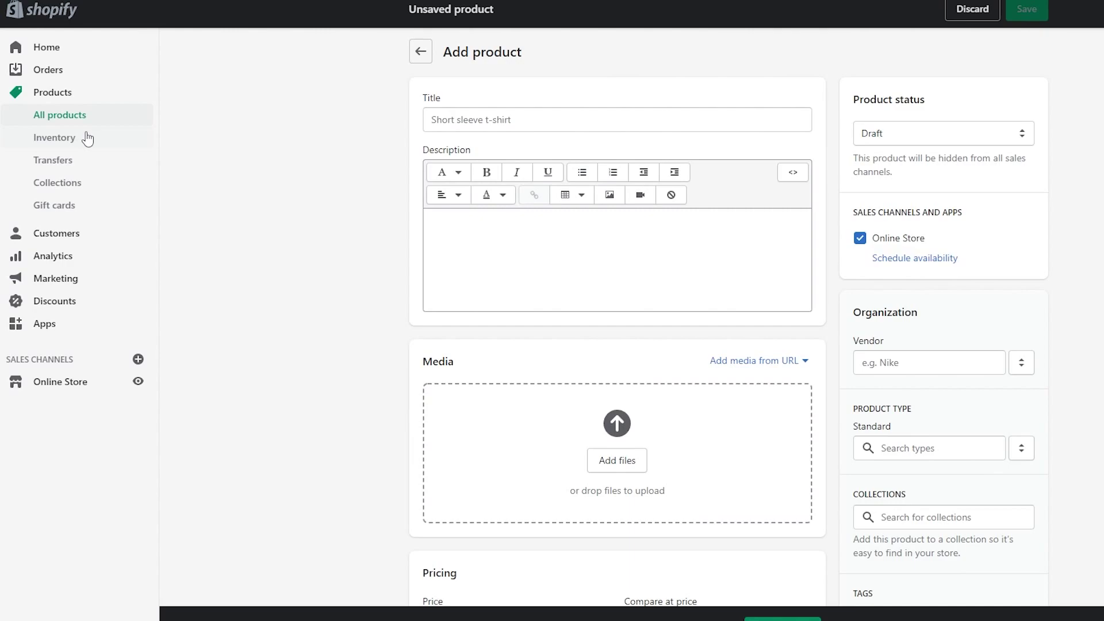
Step: Visit Inventory, All products and the new product form, ending on the empty Inventory page
click(88, 139)
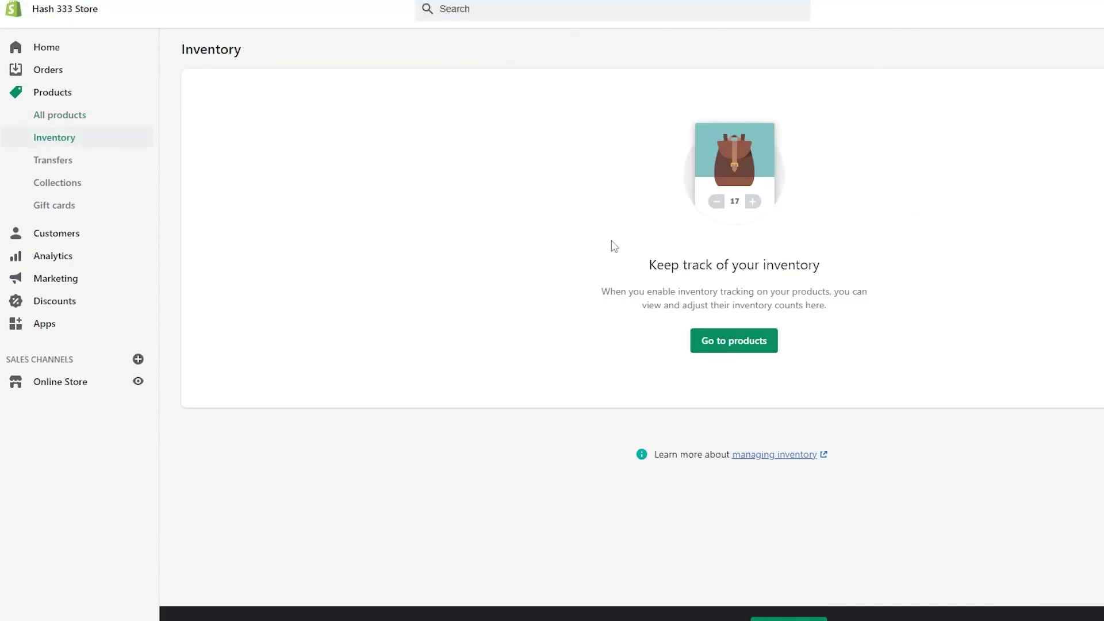
click(43, 115)
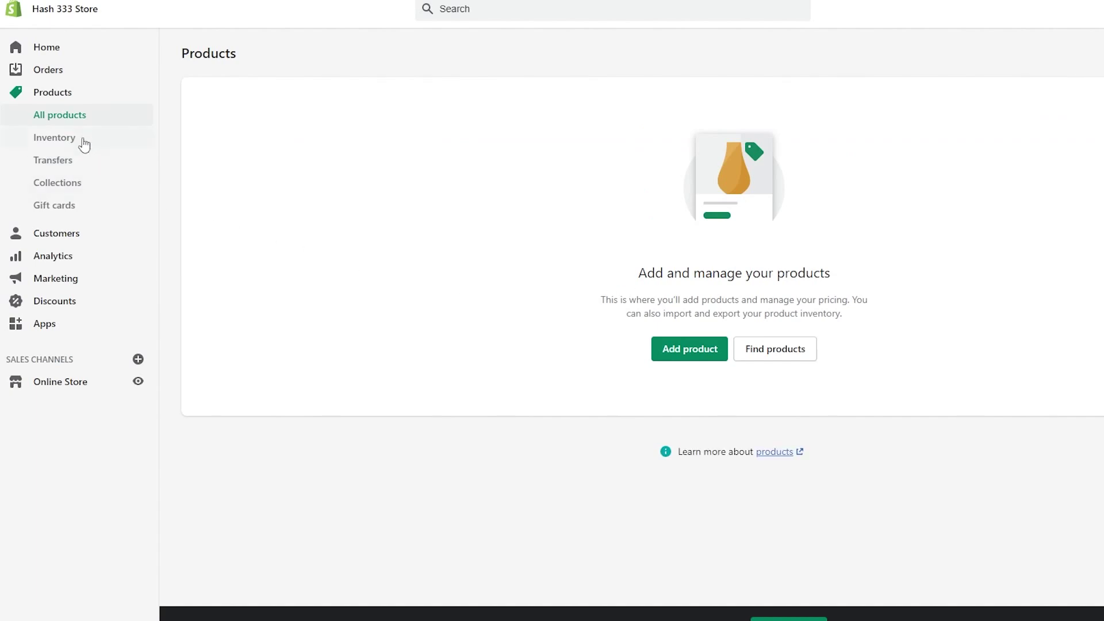
click(683, 349)
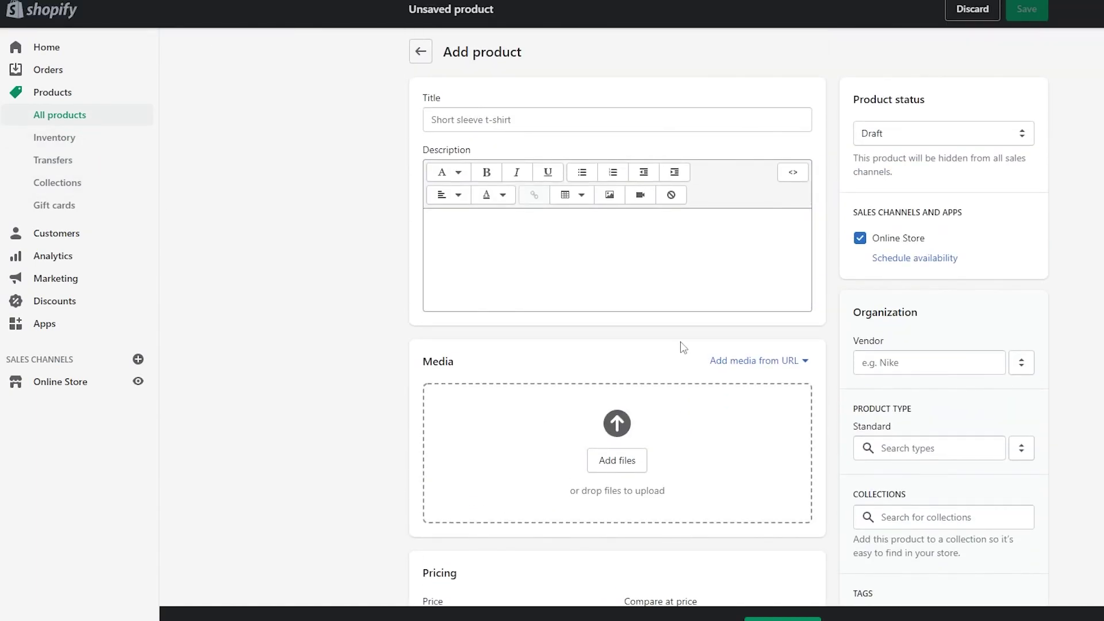
click(133, 138)
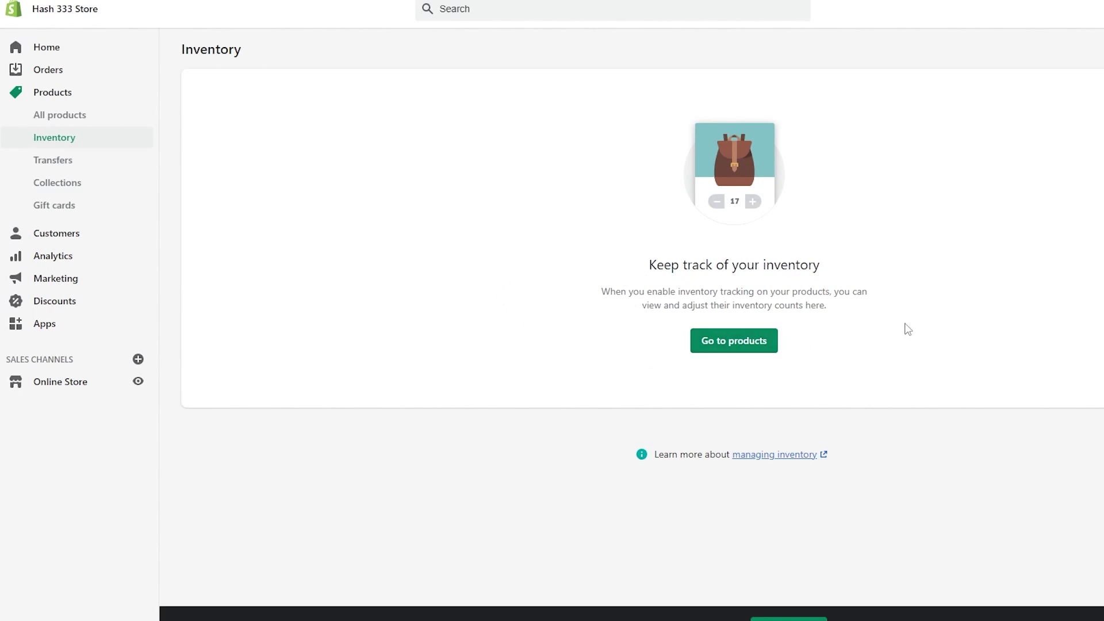
Step: Visit the Transfers, Collections and Gift cards pages under Products, then go to Customers
click(56, 162)
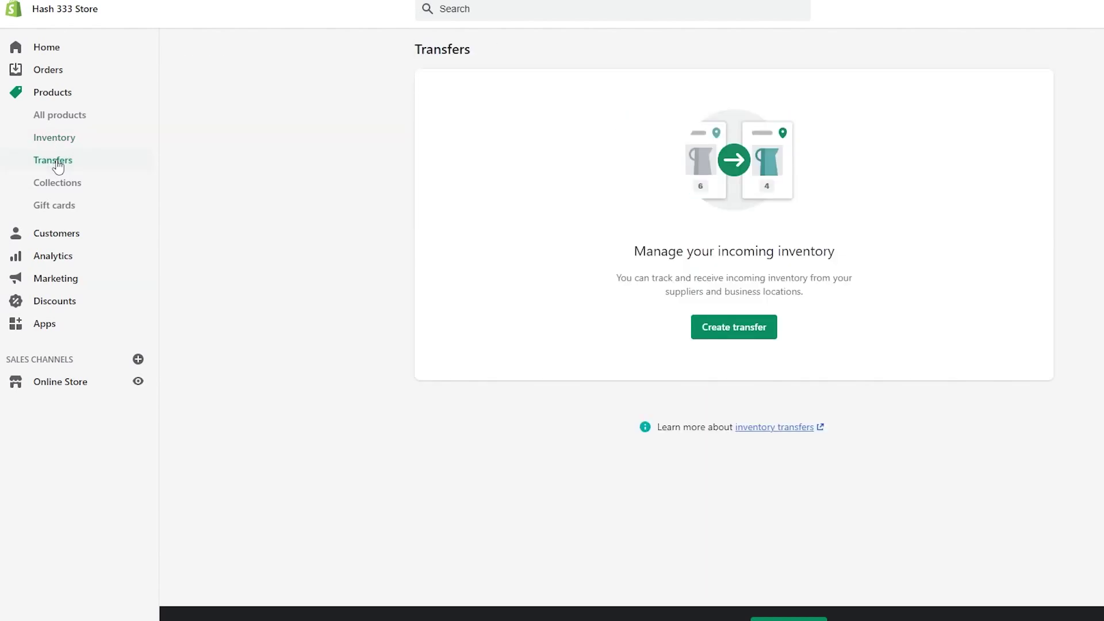
click(75, 181)
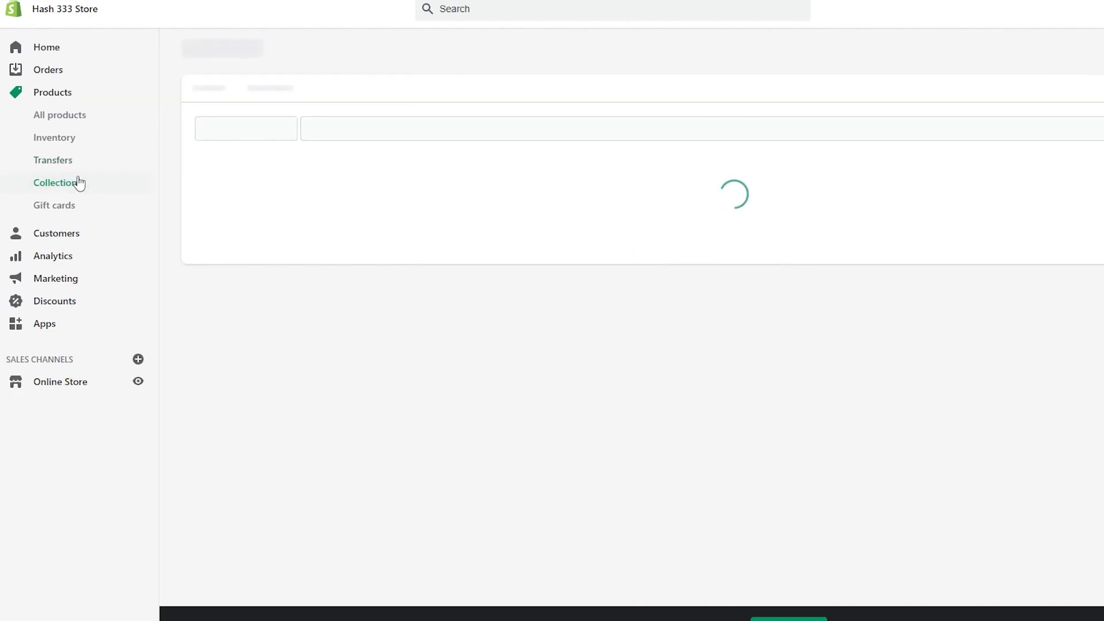
click(83, 210)
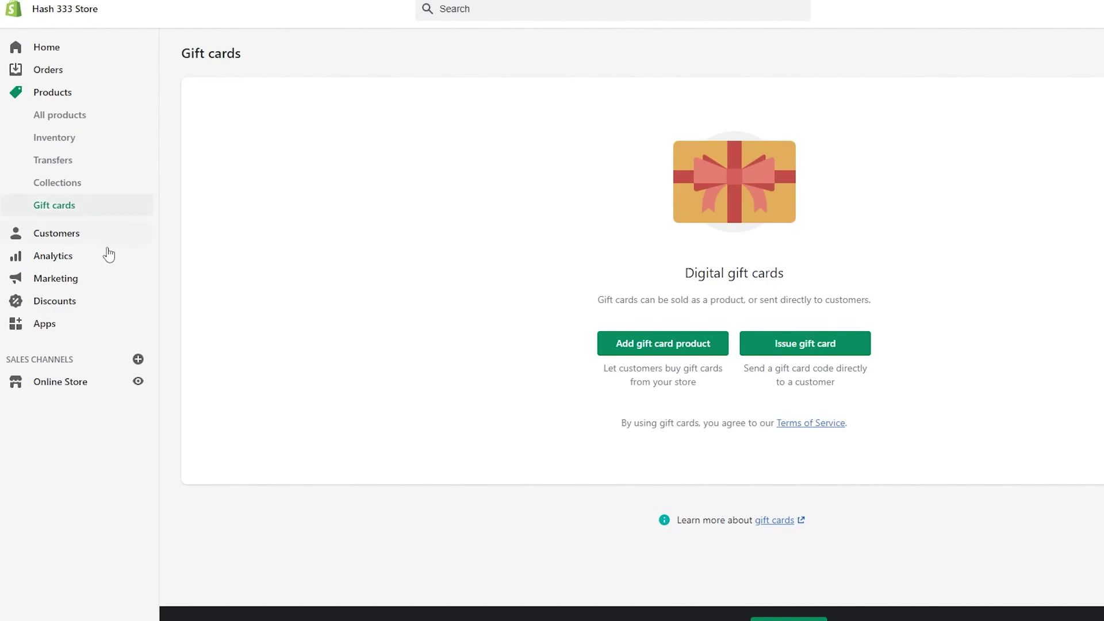
click(56, 233)
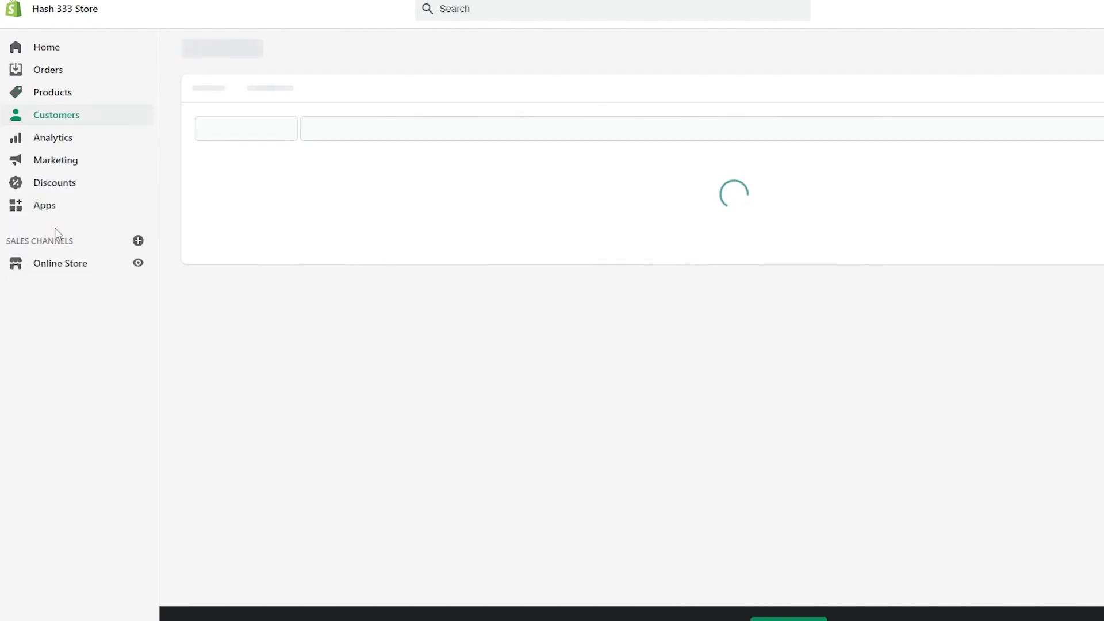